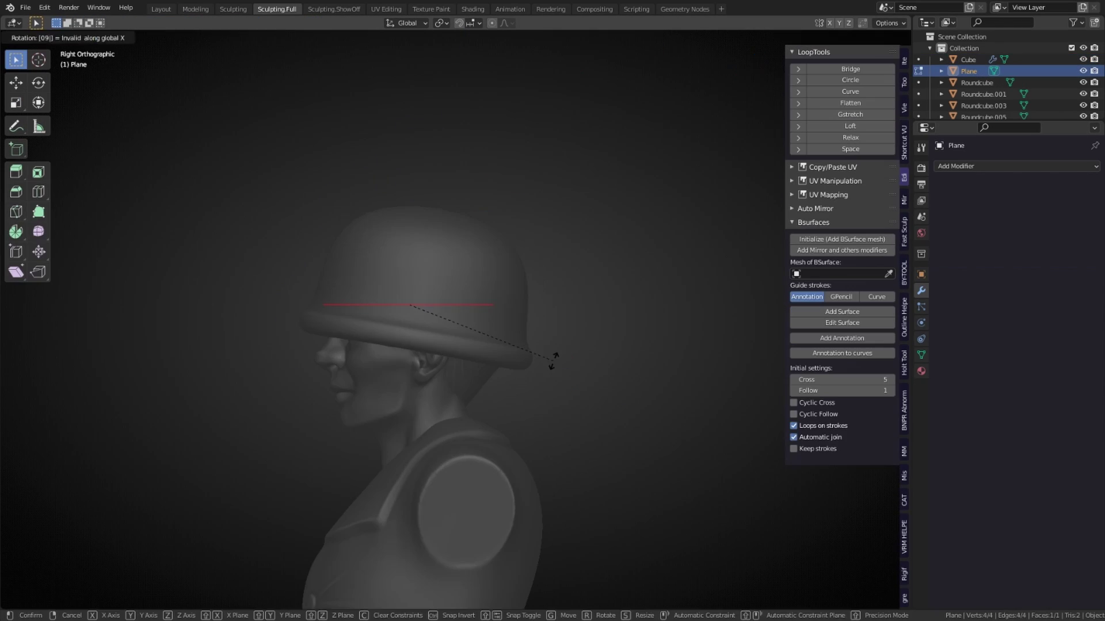
- Inset the selected faces of the mesh
key(i)
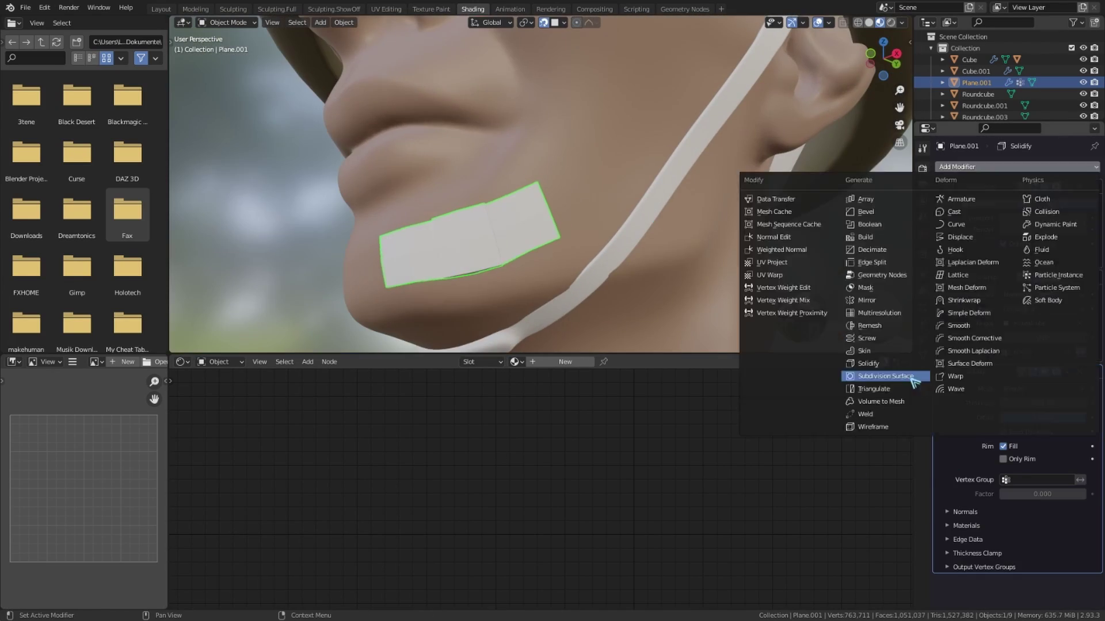
- Add a Subdivision modifier to the cheek bandage plane
click(886, 376)
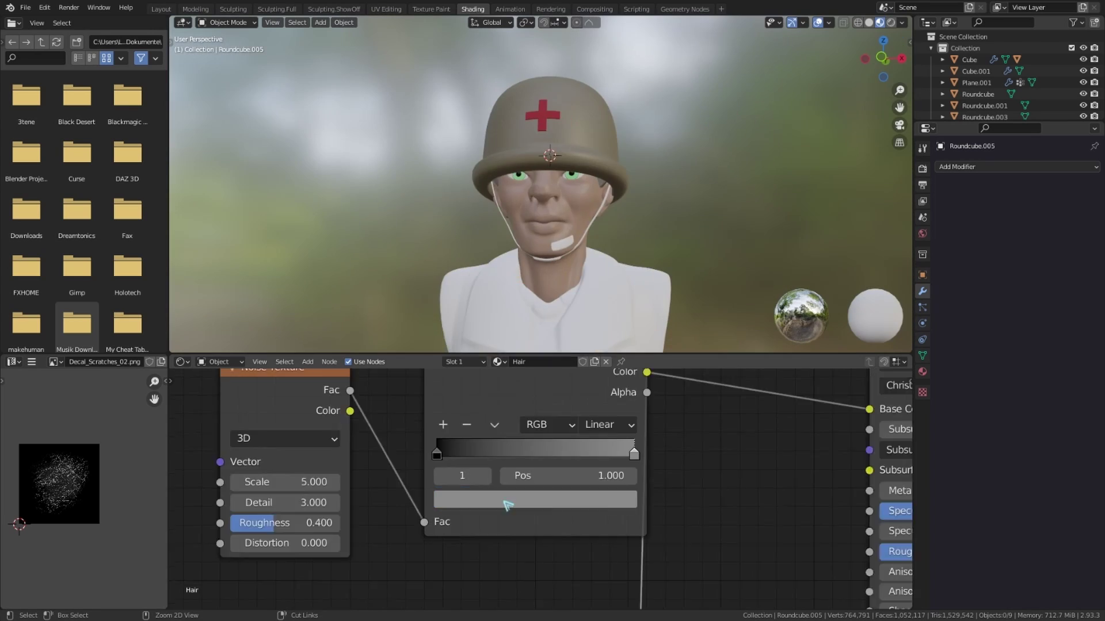
- Select the shirt object to work on its jacket material
click(588, 249)
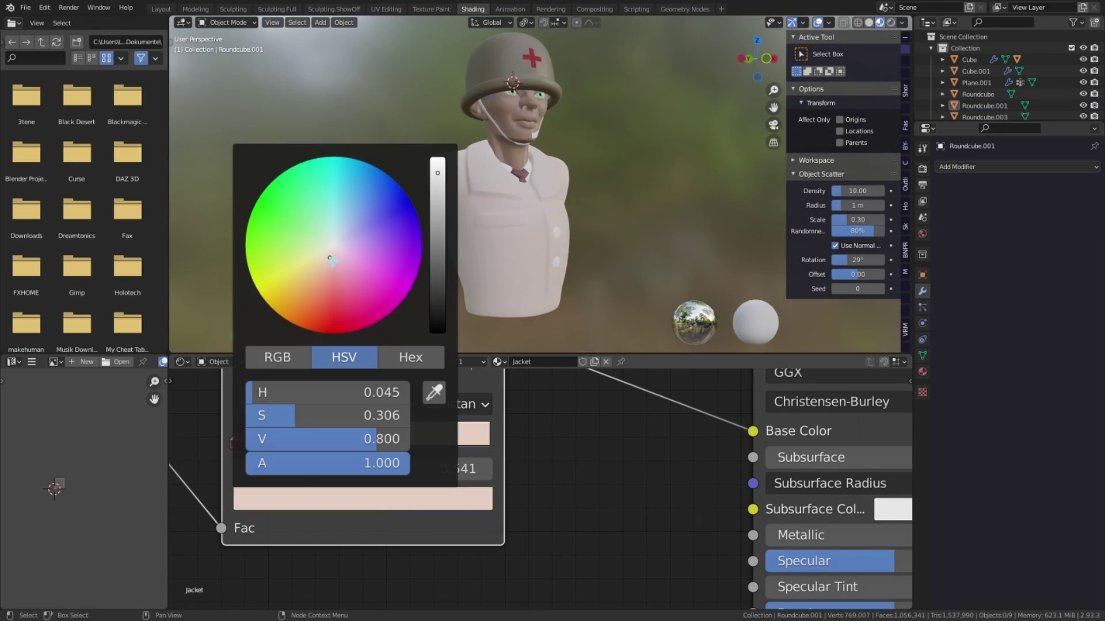
scroll(563, 236, down, 6)
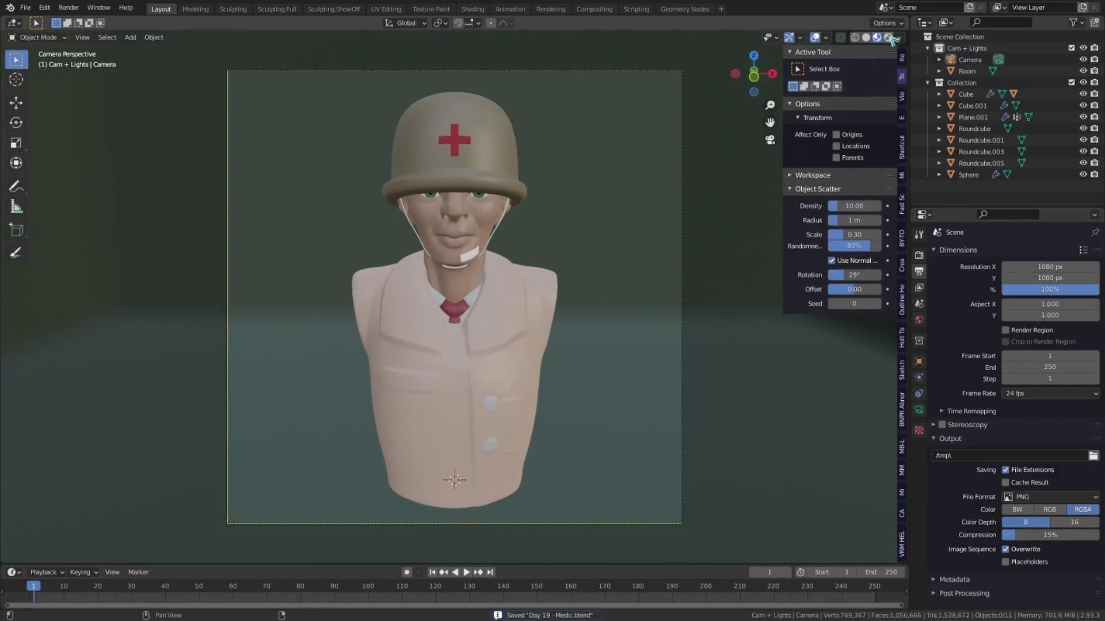
- Switch to Rendered shading and review the world settings and view layer render passes
click(888, 37)
click(919, 320)
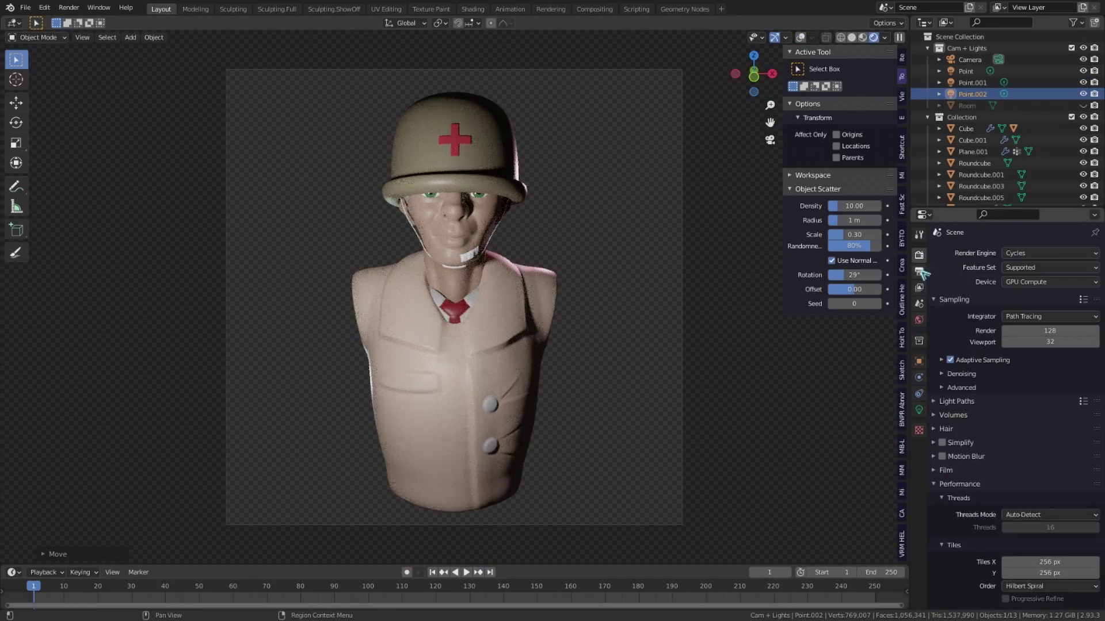
click(919, 287)
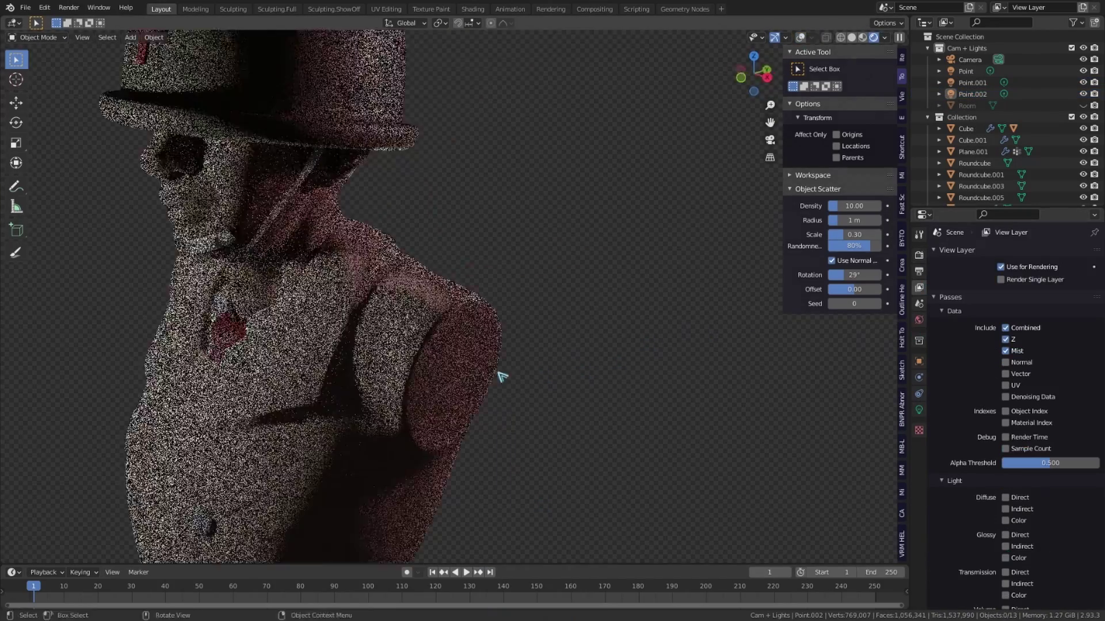
- Move the point light vertically into position, then select the Room to check its material
key(g)
key(z)
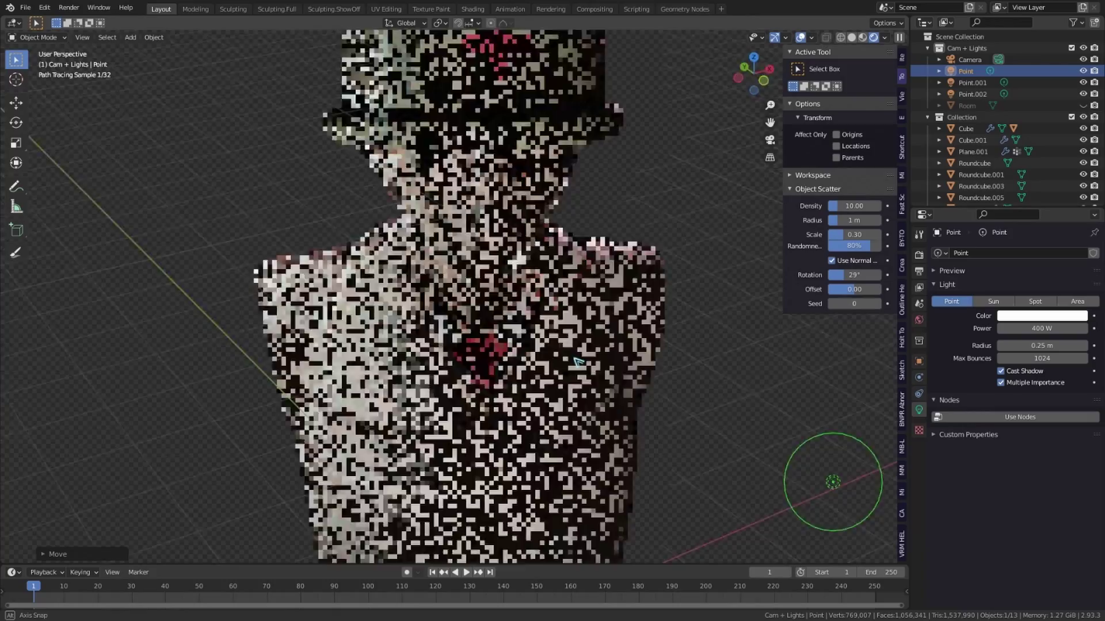
click(540, 400)
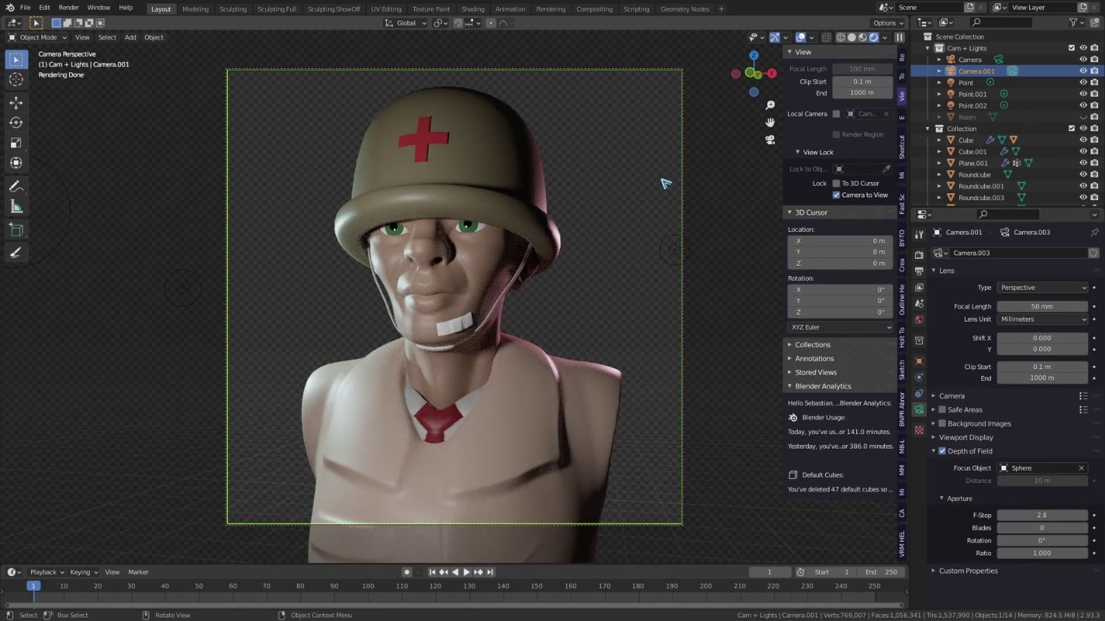
click(967, 117)
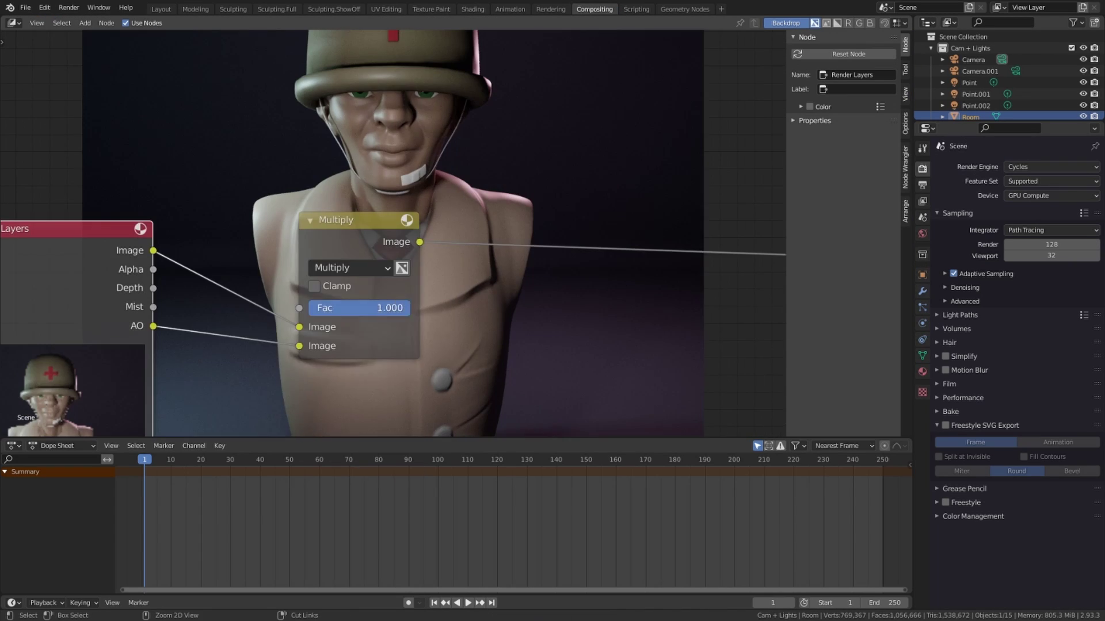
- Tune the Hue Saturation Value node, reshape the RGB Curves, and toggle the compositor full-window
click(946, 287)
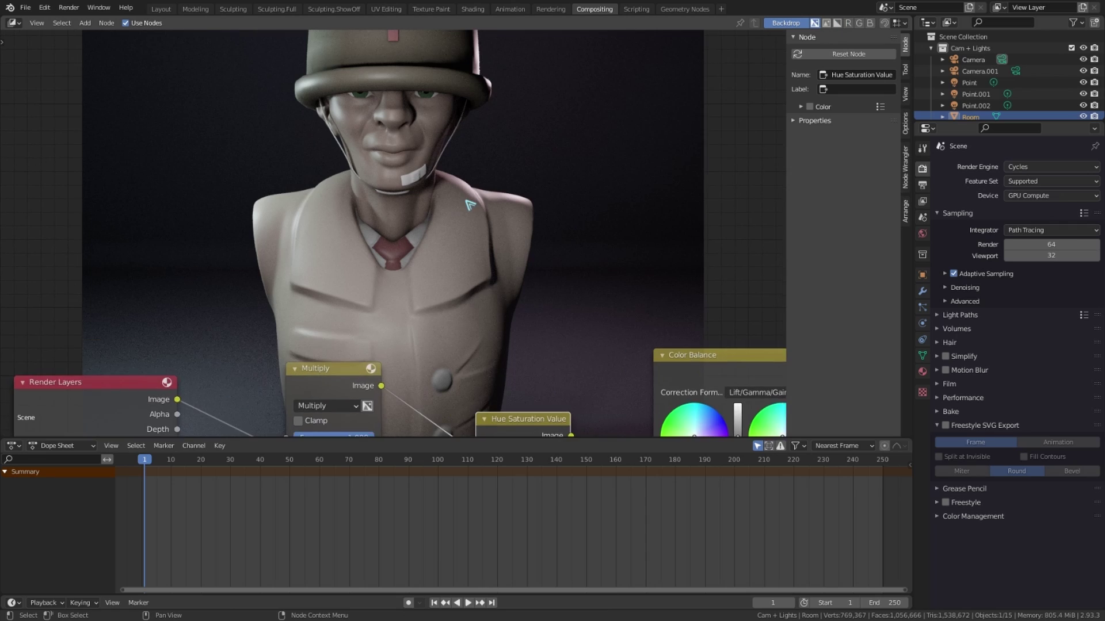
scroll(469, 204, up, 3)
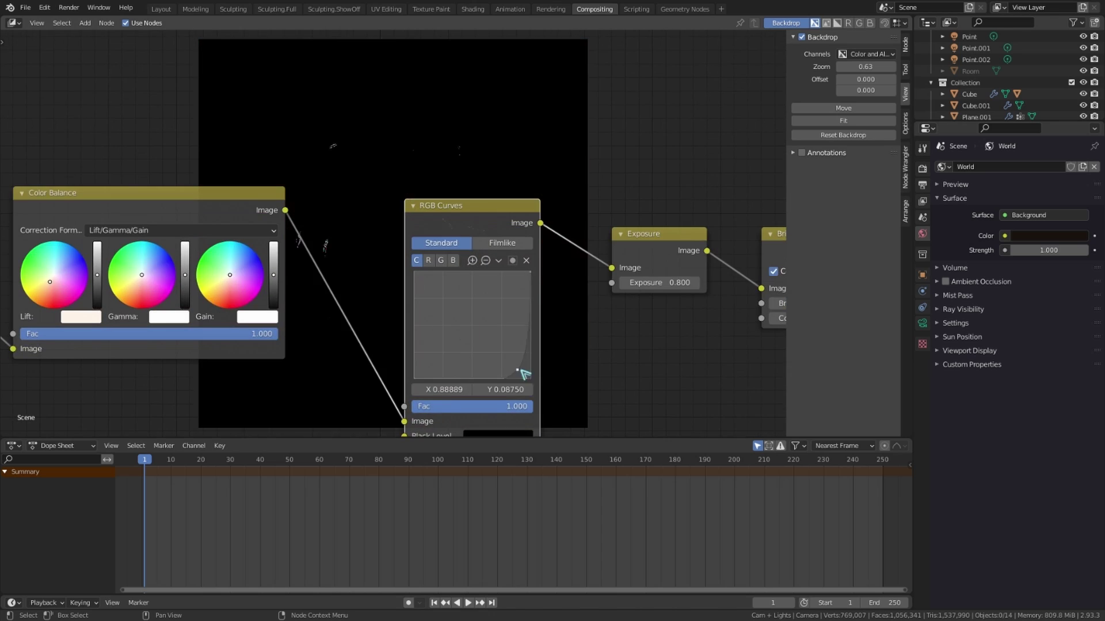
drag(506, 382, 472, 344)
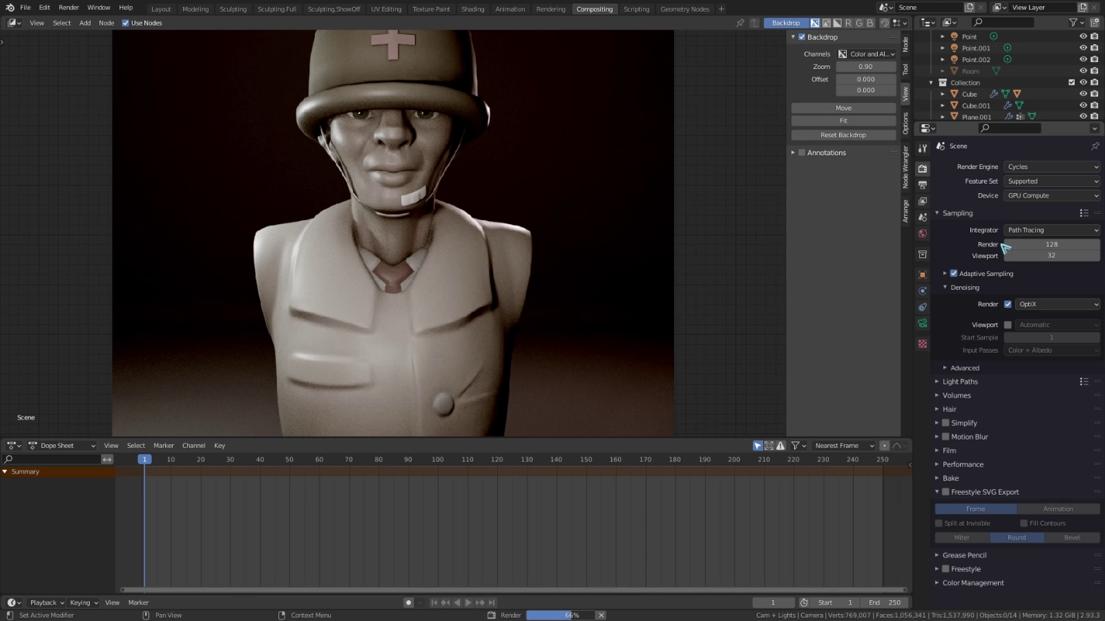
key(ctrl+space)
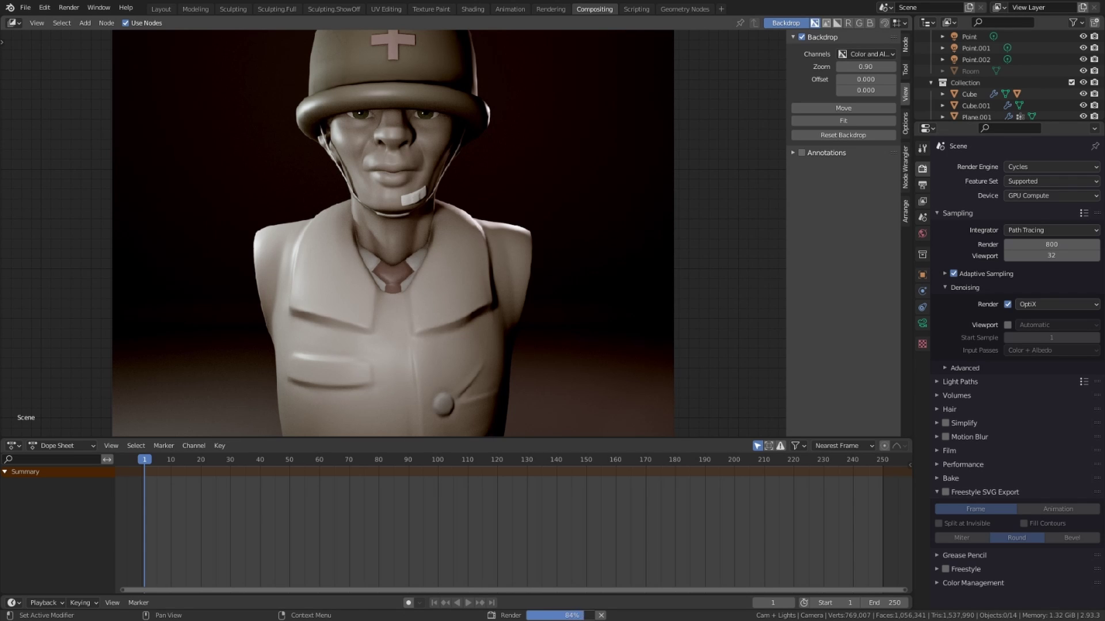
key(ctrl+space)
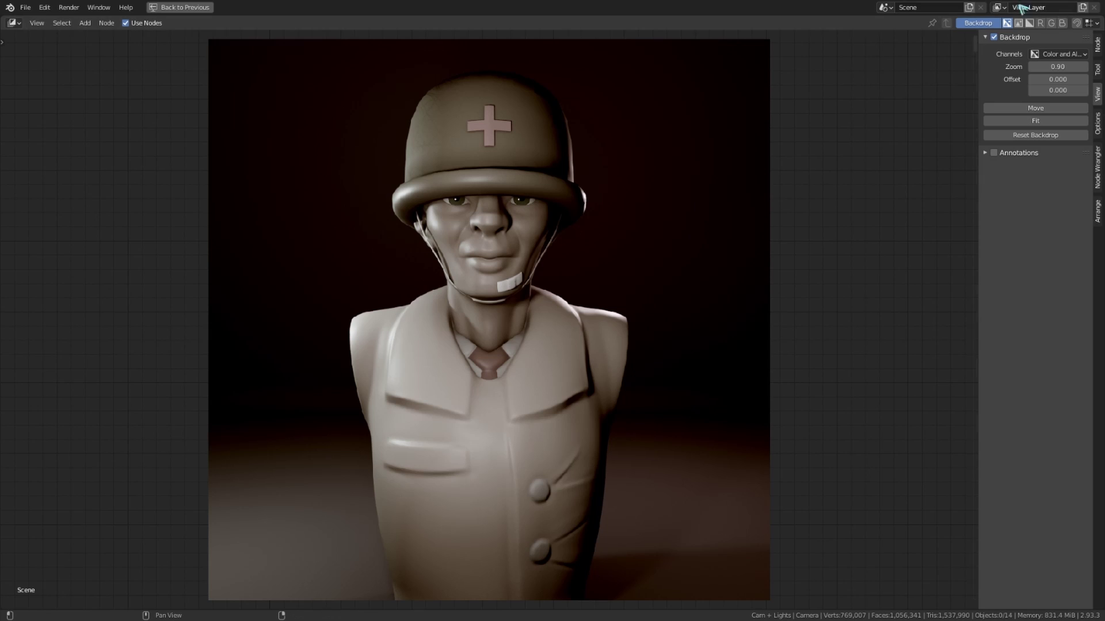
- Frame the whole node tree and hide the top bar for a clean full-screen view
key(Home)
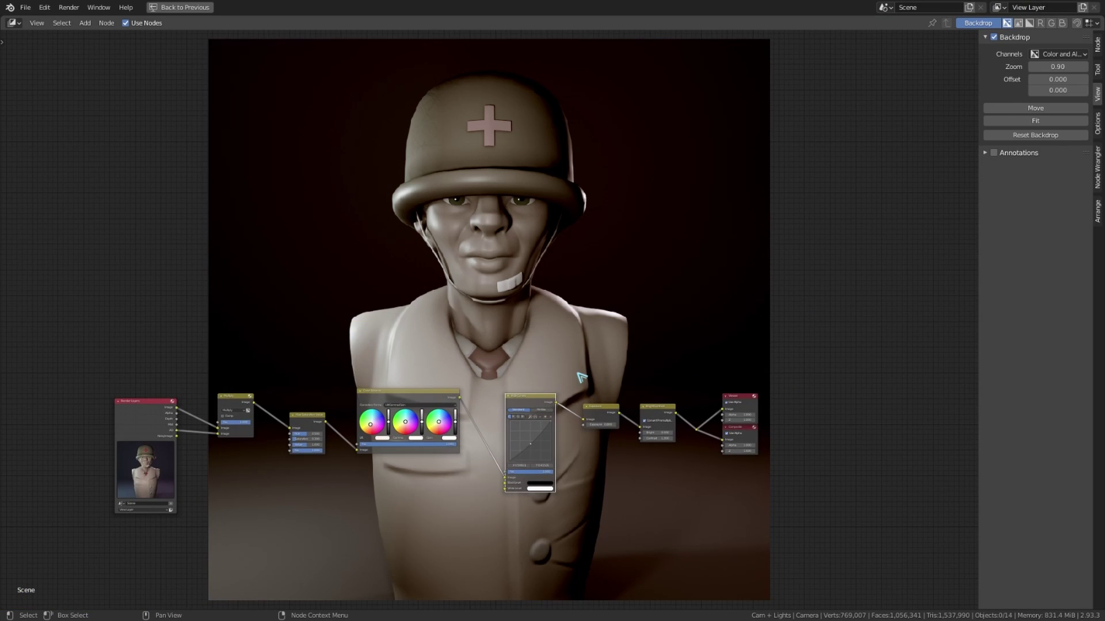
key(ctrl+alt+space)
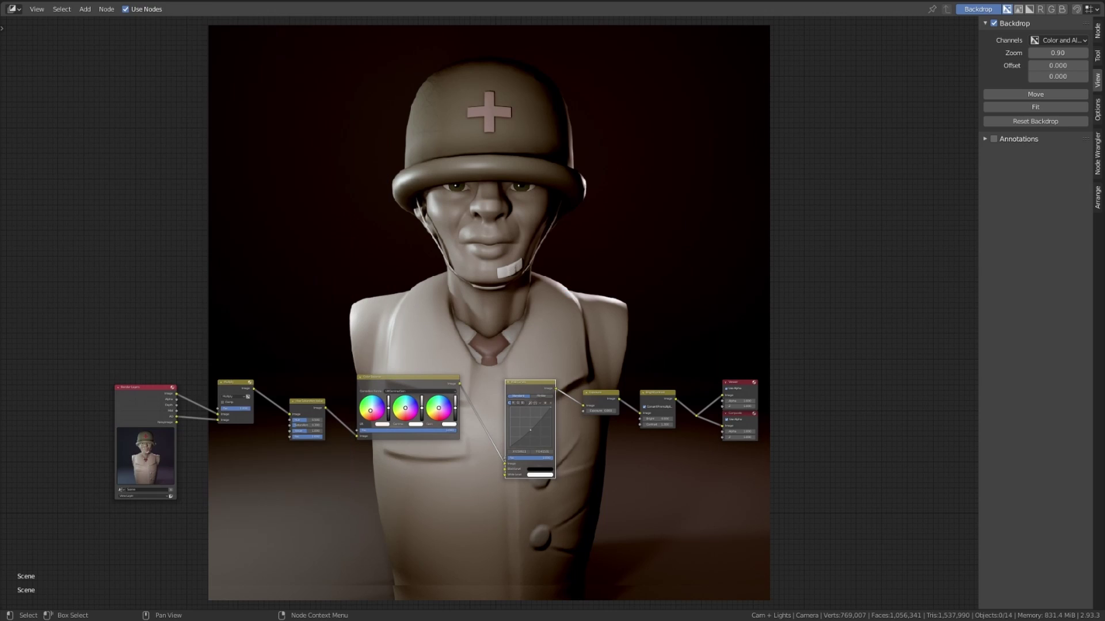